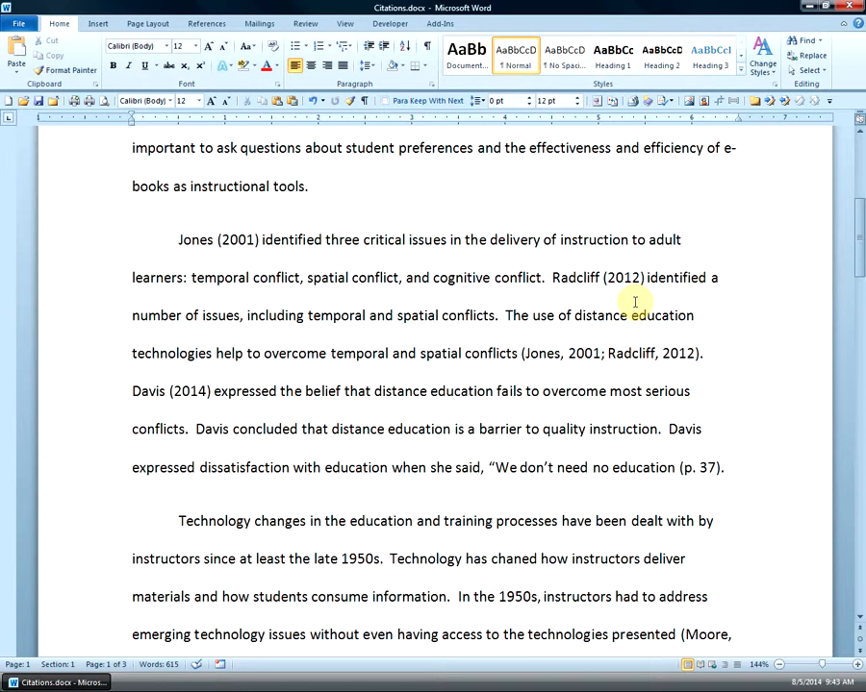
- Start a new journal article source for a citation directly after the typed "(2012)" in the paragraph about critical issues in instruction delivery
left_click(607, 277)
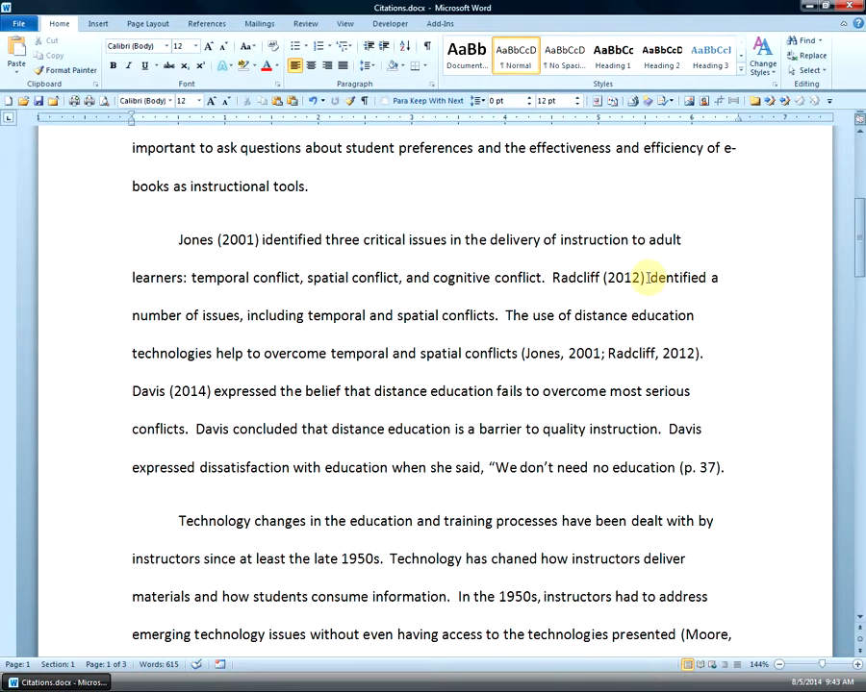
left_click(646, 277)
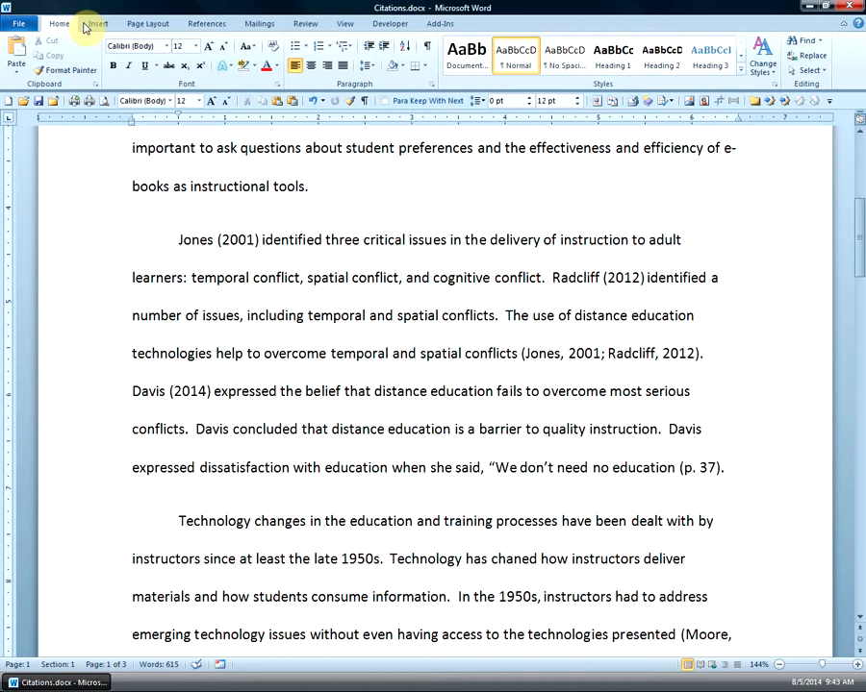
left_click(206, 24)
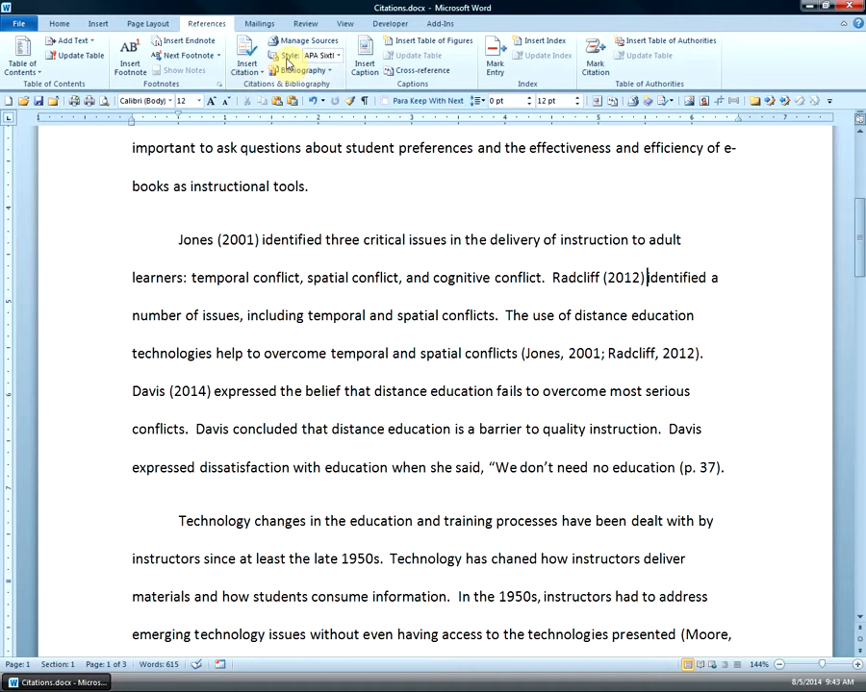
left_click(340, 58)
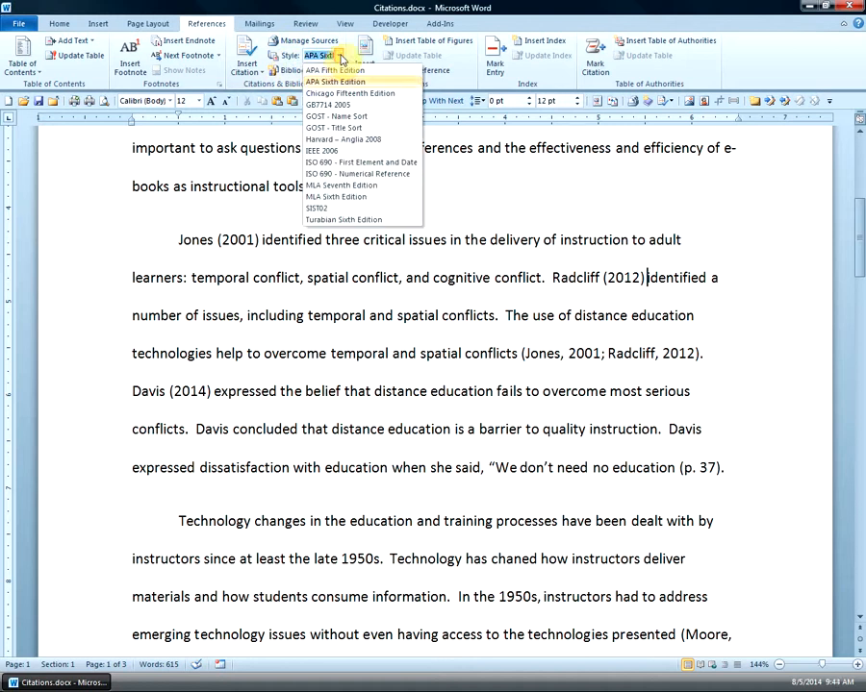
left_click(341, 59)
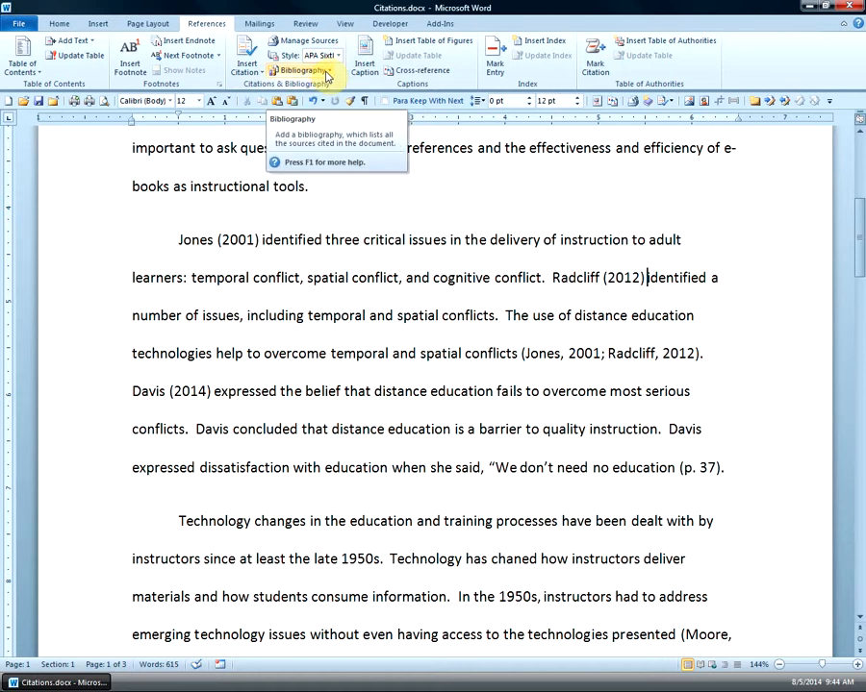
left_click(252, 72)
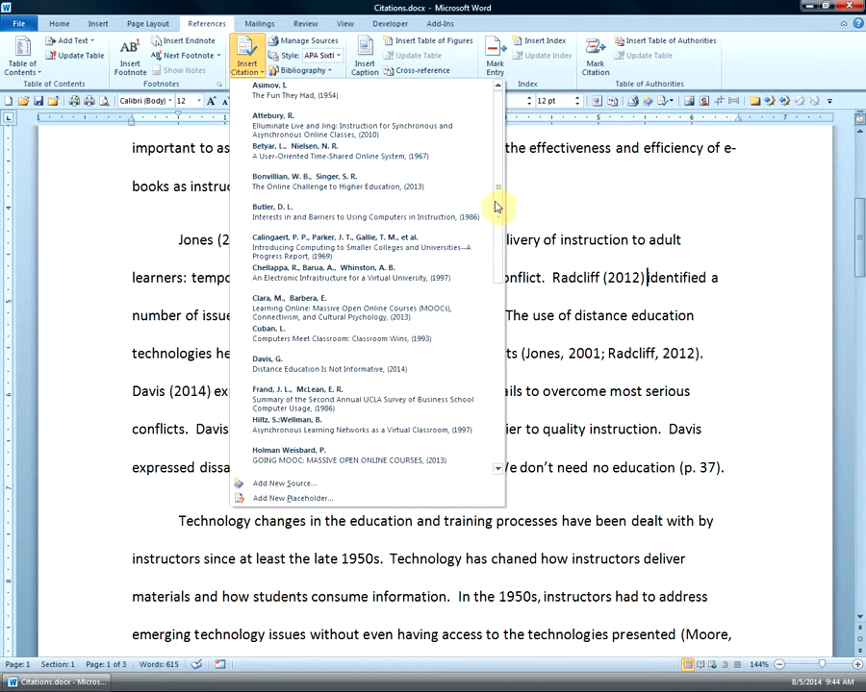
left_click_drag(495, 206, 491, 444)
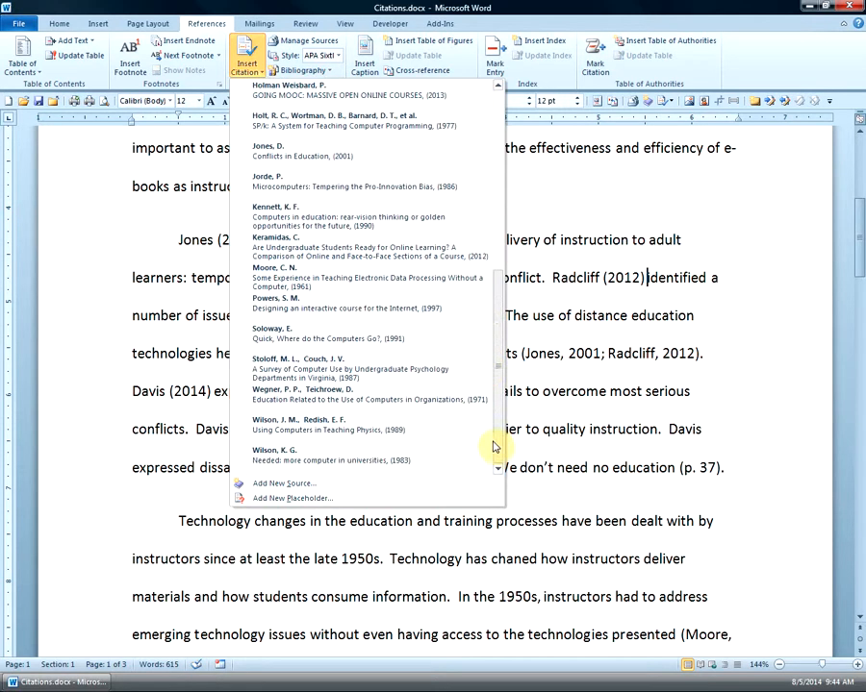
left_click(288, 486)
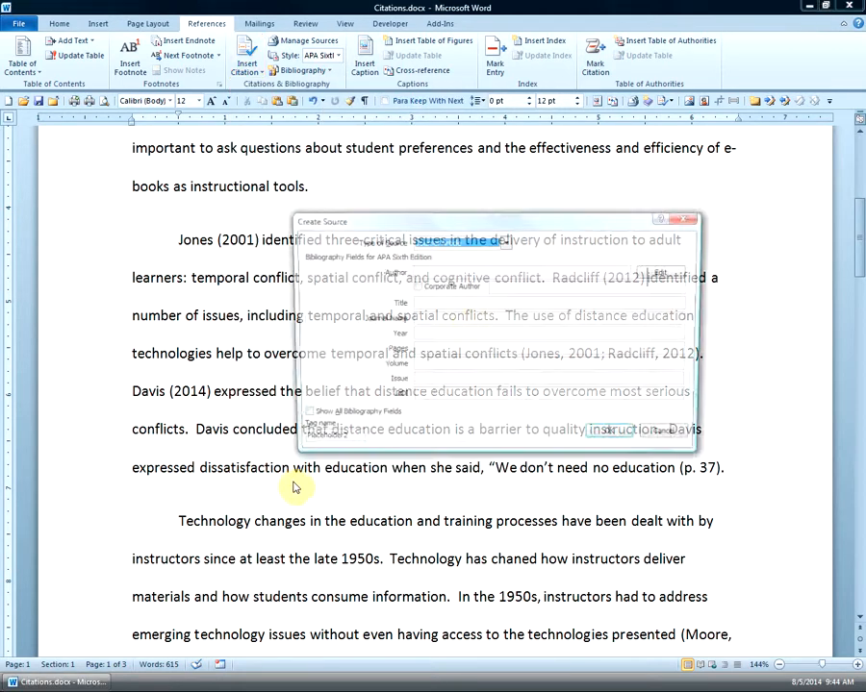
left_click(415, 272)
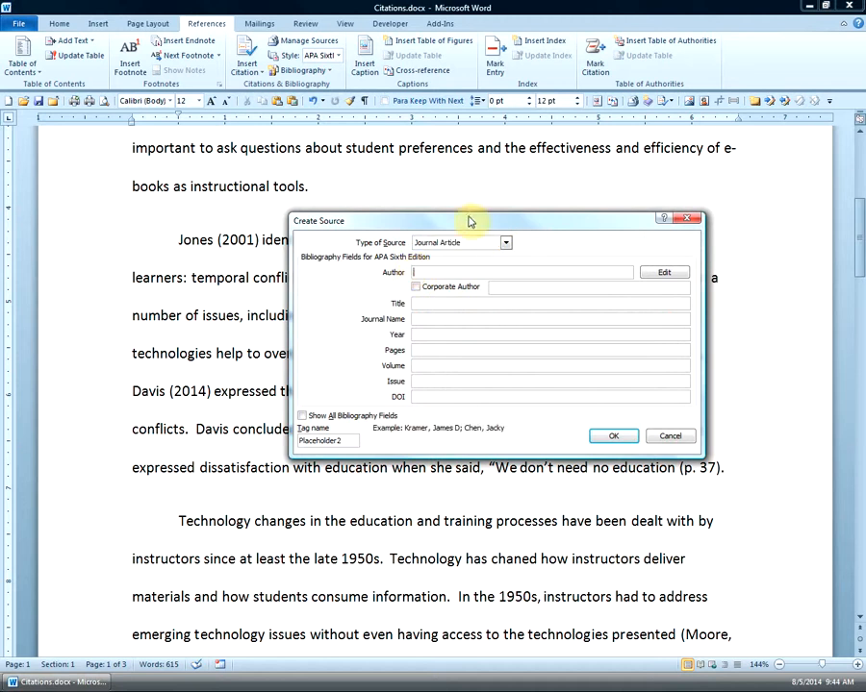
left_click_drag(468, 224, 371, 340)
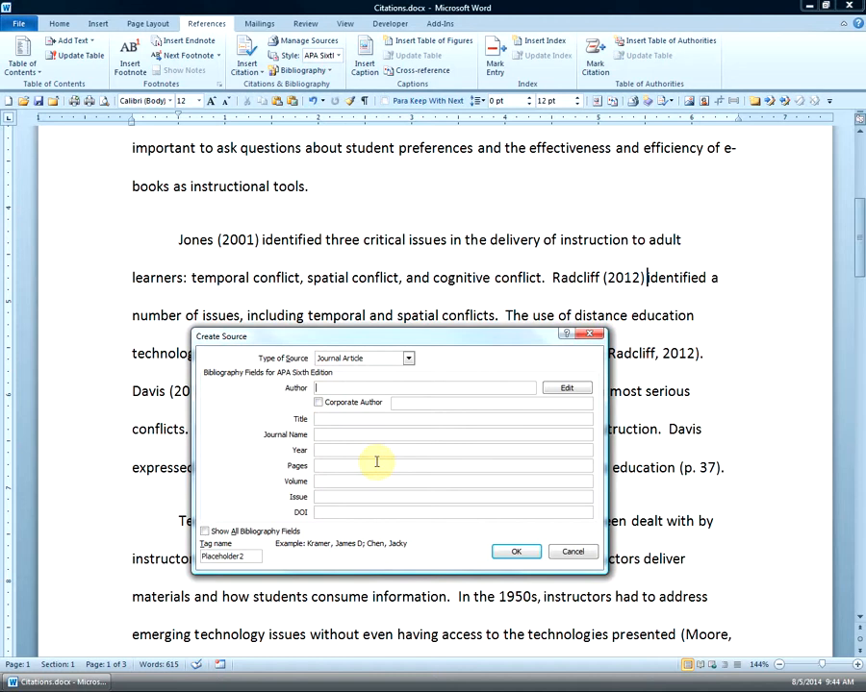
- Enter the author's surname and initial, the title "This Brilliant Article" and the journal name "Some Silly Journal" for the source
type("Radcliff, M.")
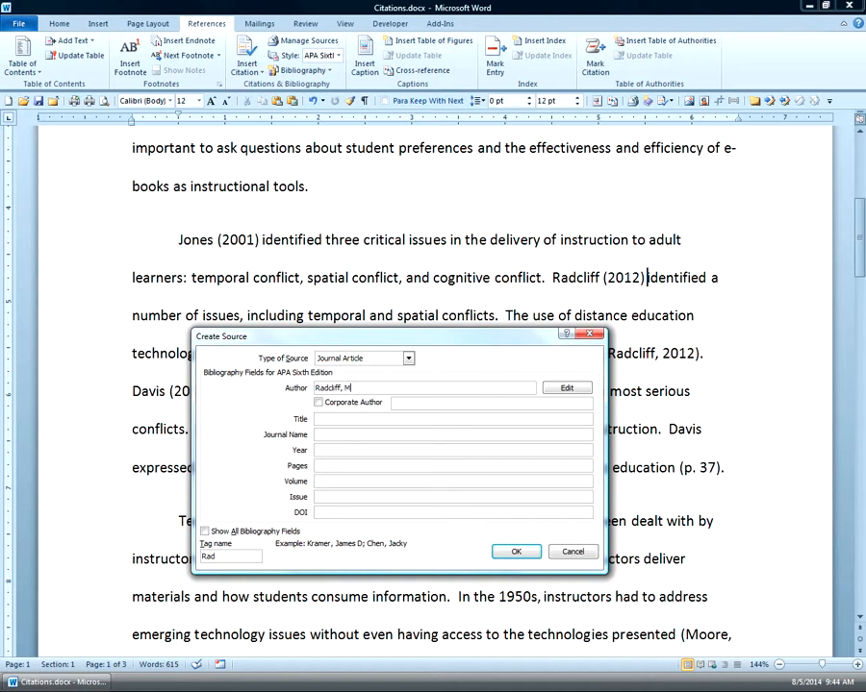
key("Tab")
key("Tab")
key("Tab")
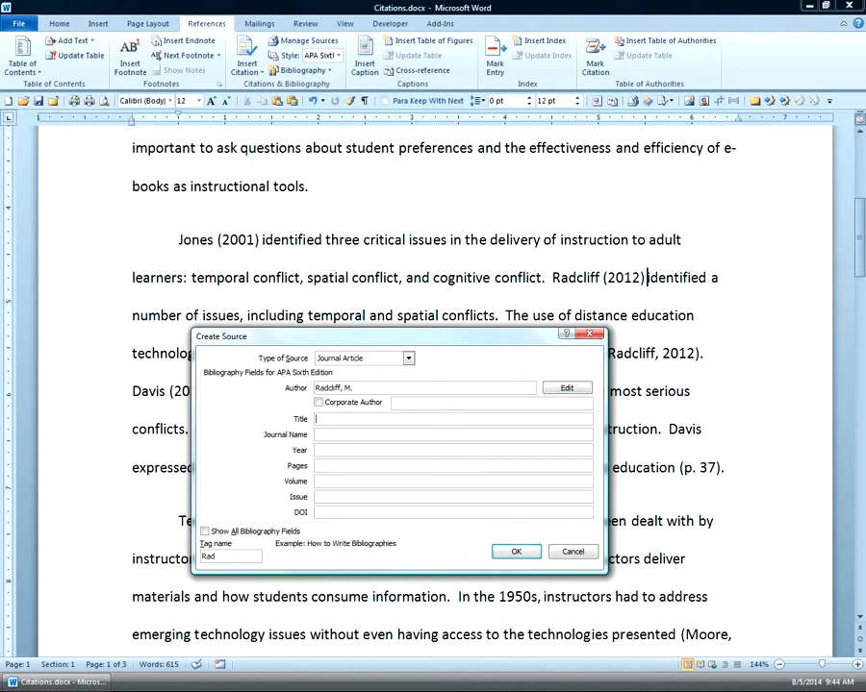
type("2012")
key("Tab")
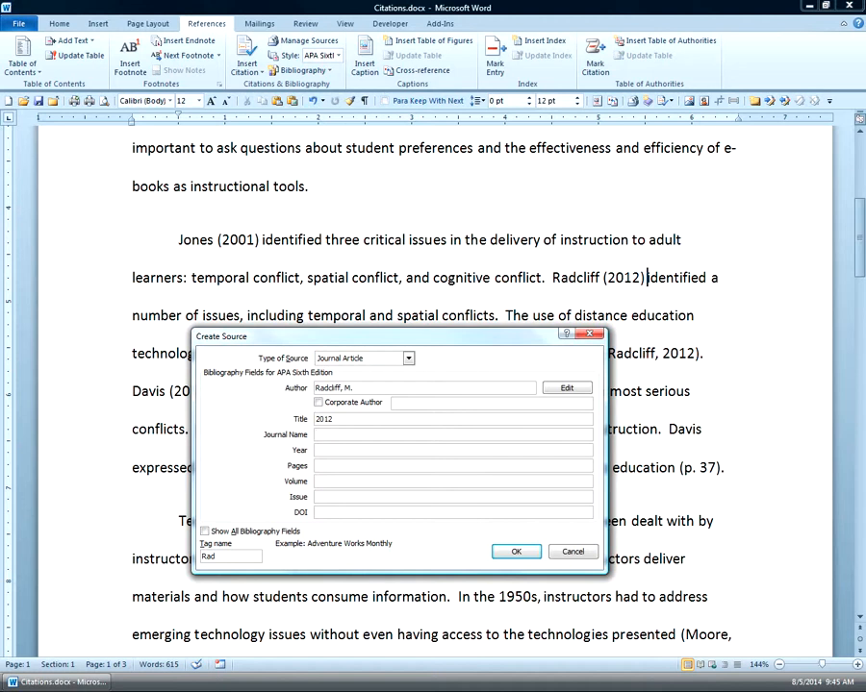
type("Some Silly Journal")
key("shift+Tab")
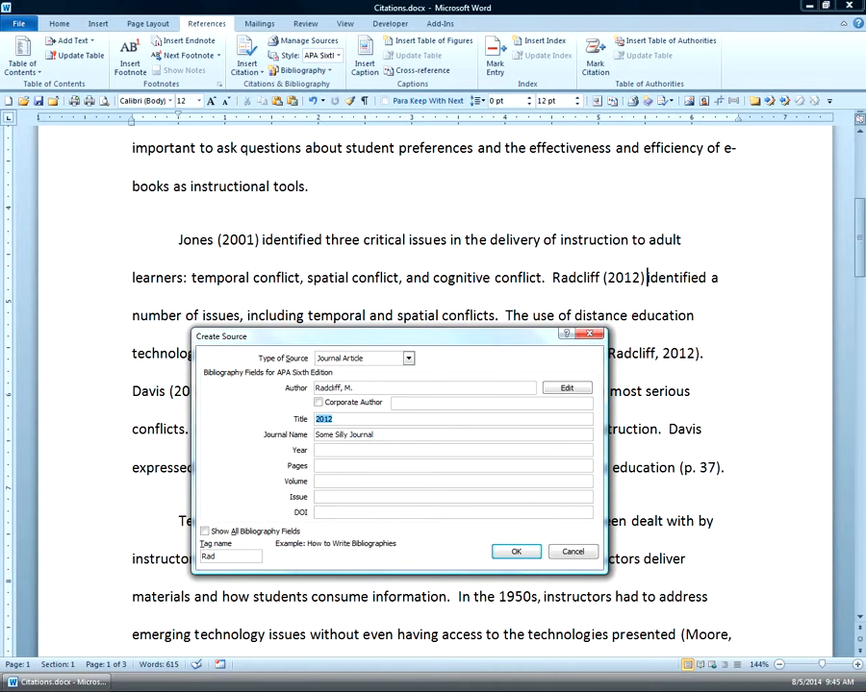
type("This Brilliant Article")
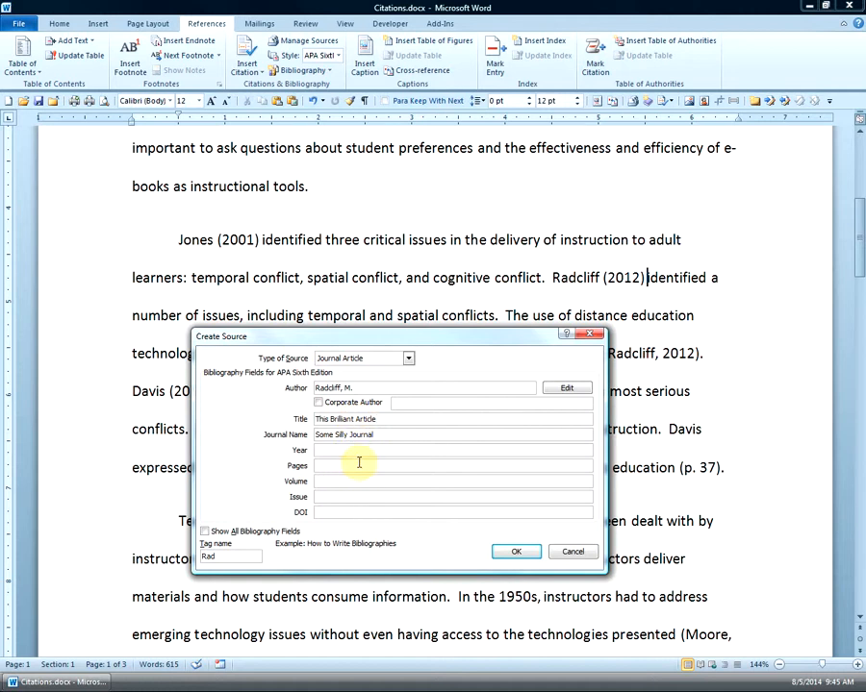
- Complete the source with year 2012, pages 9-45, volume 14 and issue 8, and insert its citation
left_click(330, 450)
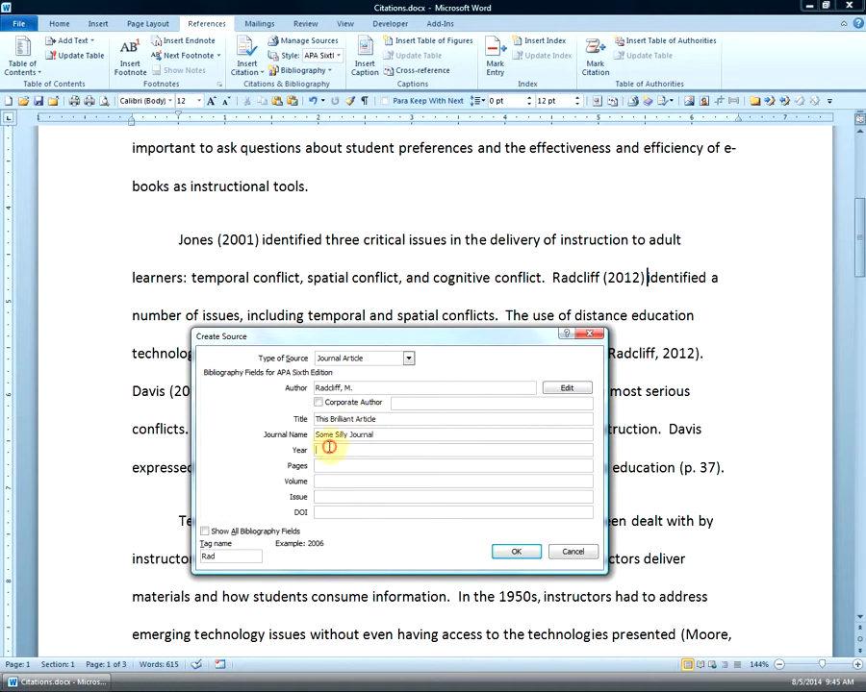
type("2012")
key("Tab")
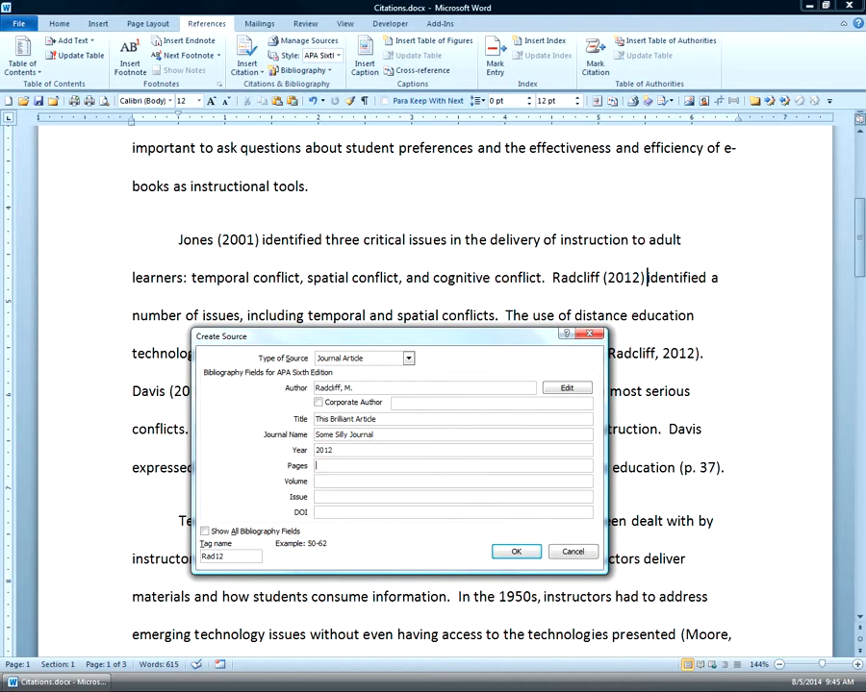
type("9-45")
key("Tab")
type("14")
key("Tab")
type("8")
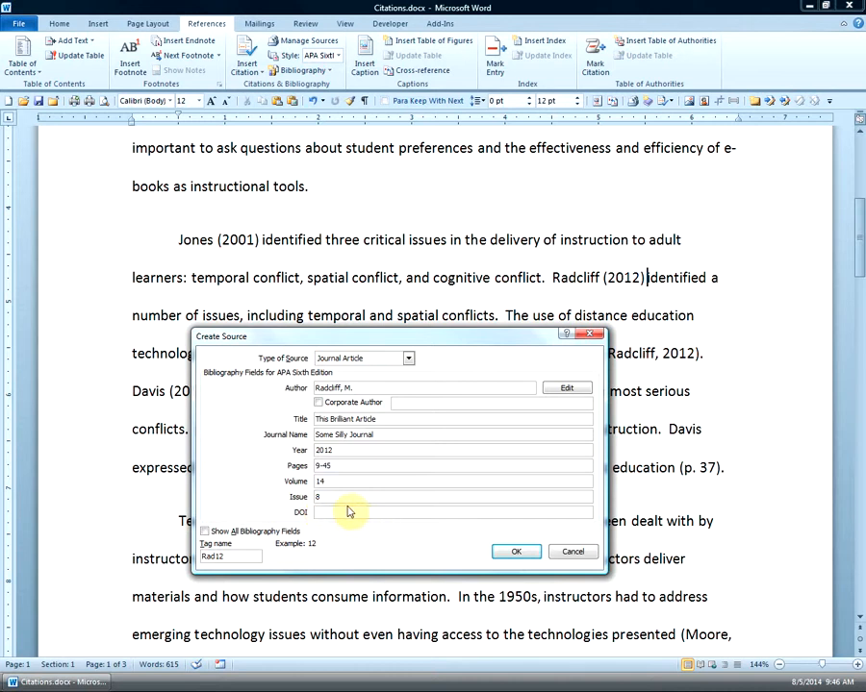
left_click(506, 556)
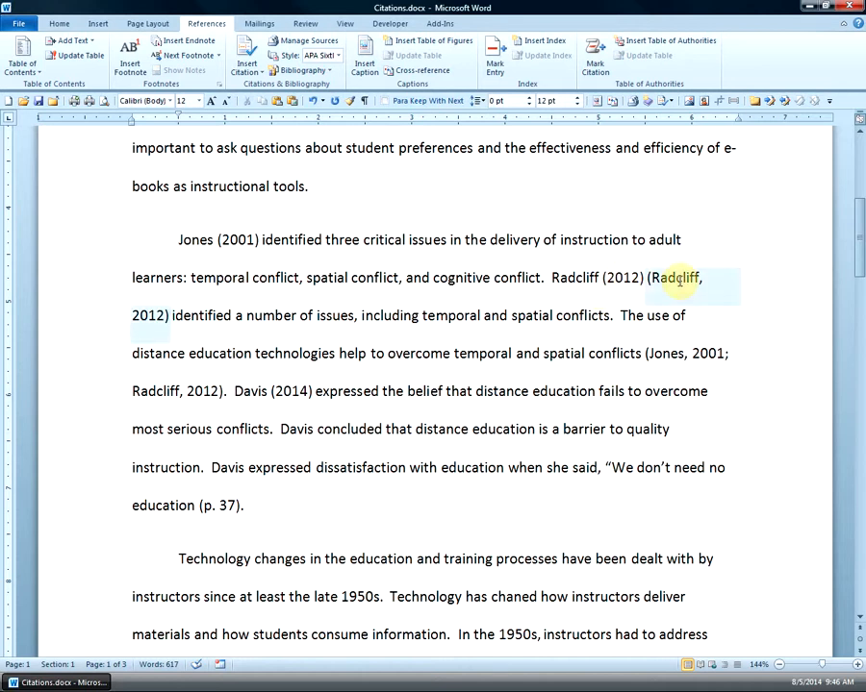
- Delete the manually typed "(2012)" before the new citation and suppress the author in that citation
left_click_drag(602, 277, 651, 278)
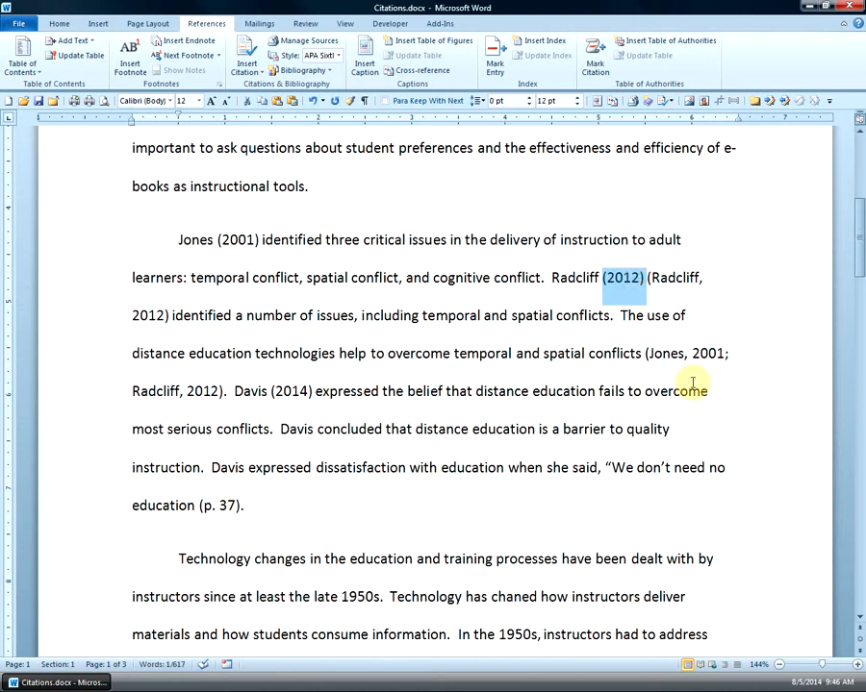
key("Delete")
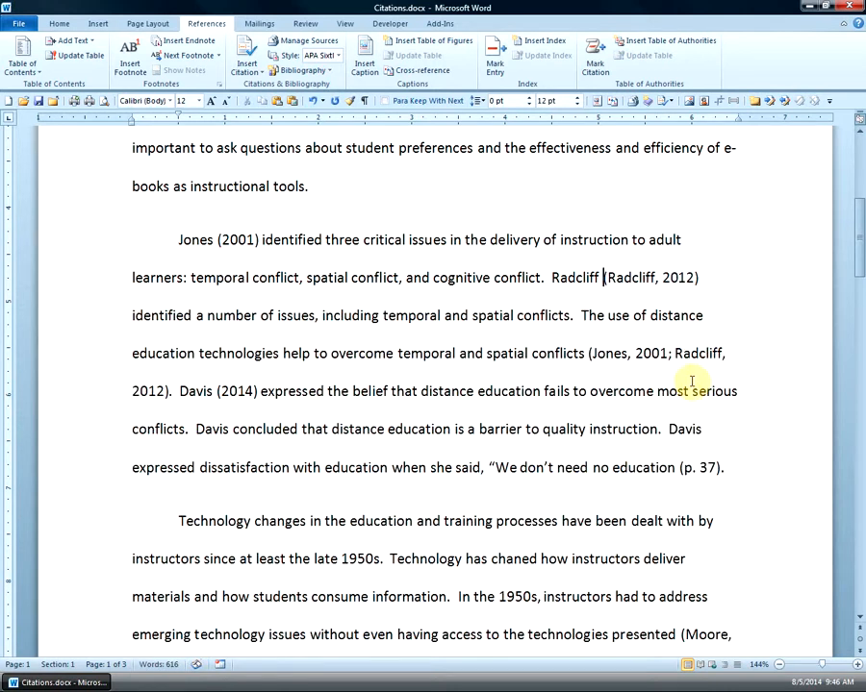
left_click(638, 277)
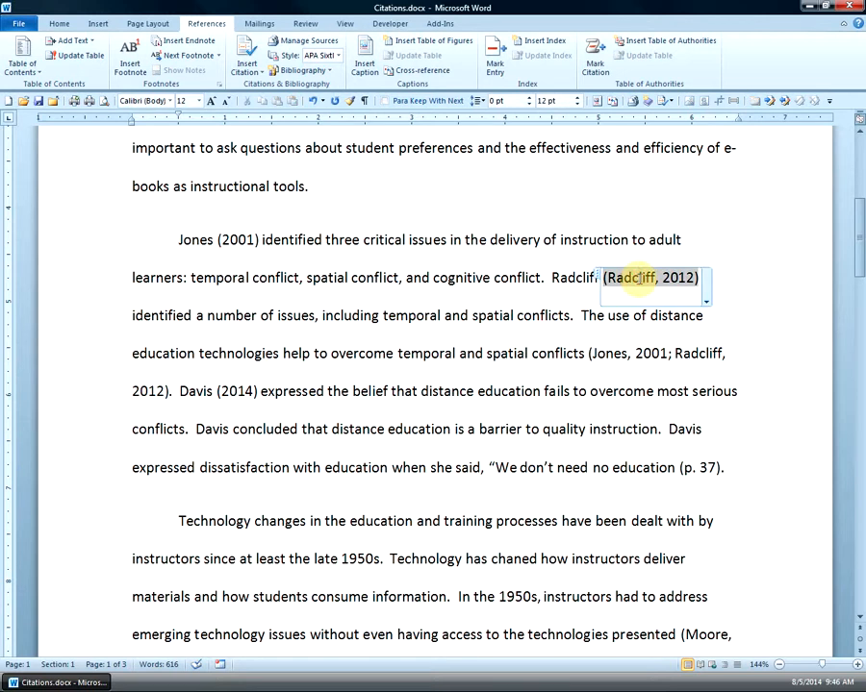
left_click(708, 304)
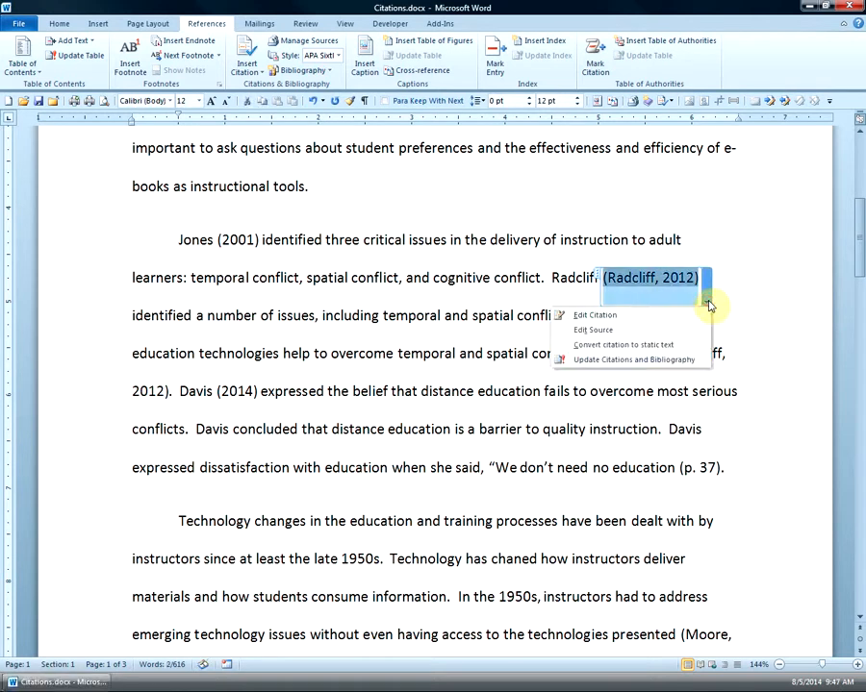
left_click(593, 316)
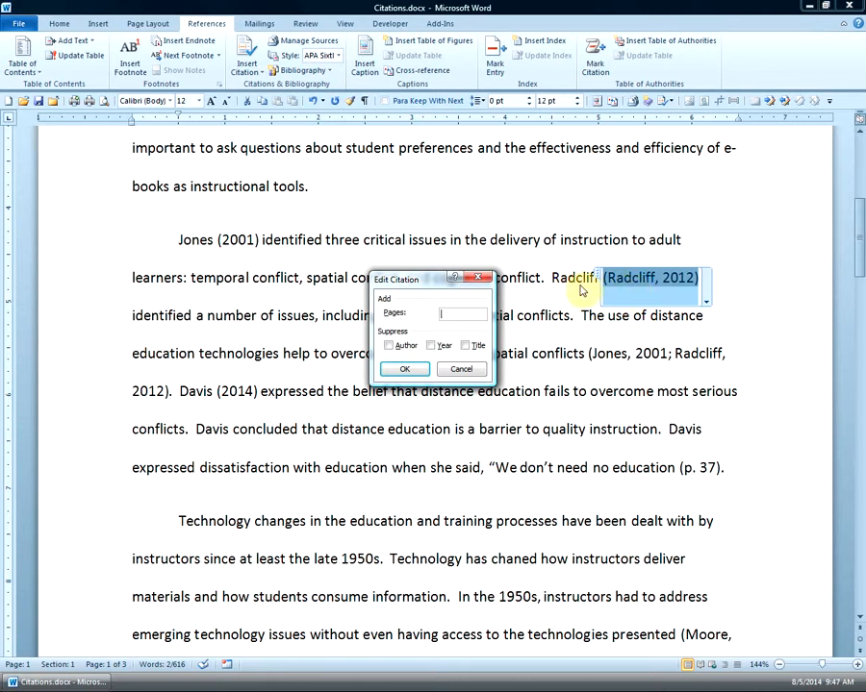
left_click(388, 347)
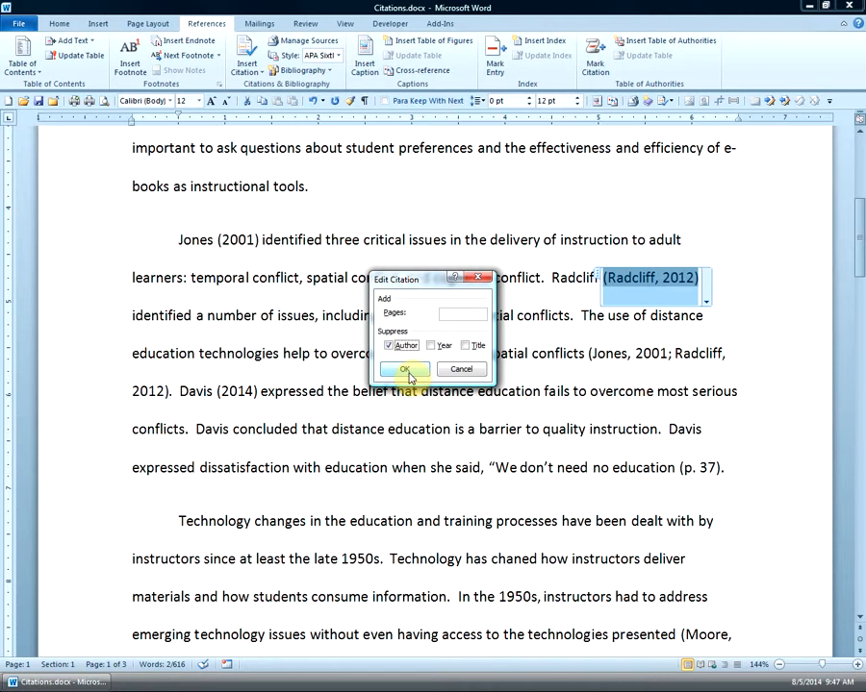
left_click(407, 373)
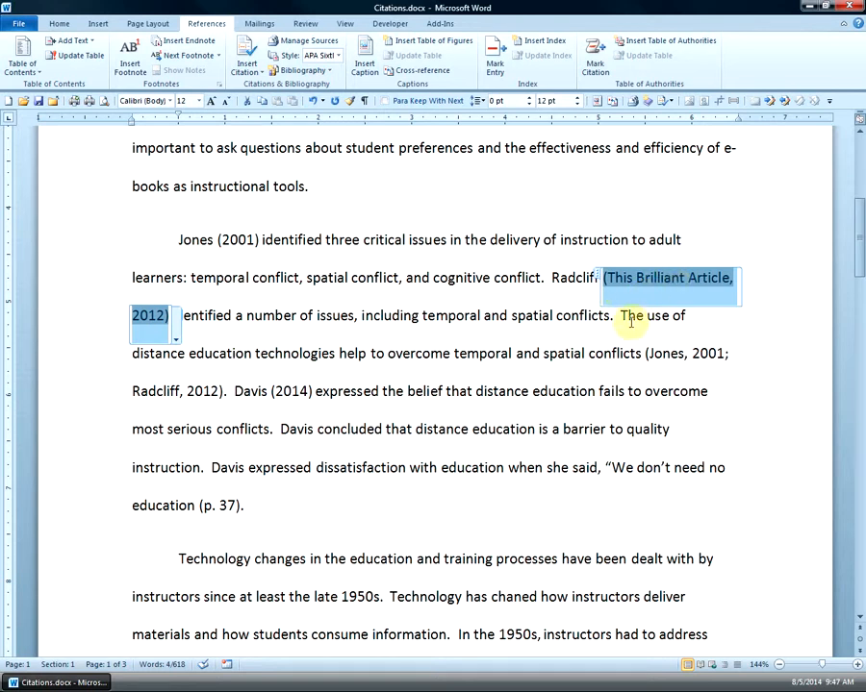
- Suppress the title as well in the new citation so that it shows only the year
left_click(175, 337)
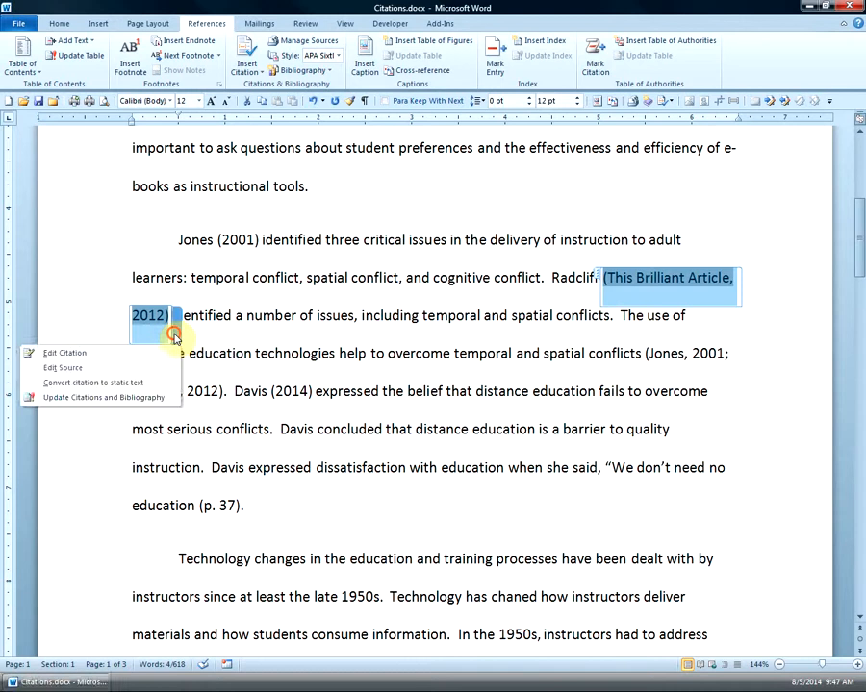
left_click(66, 353)
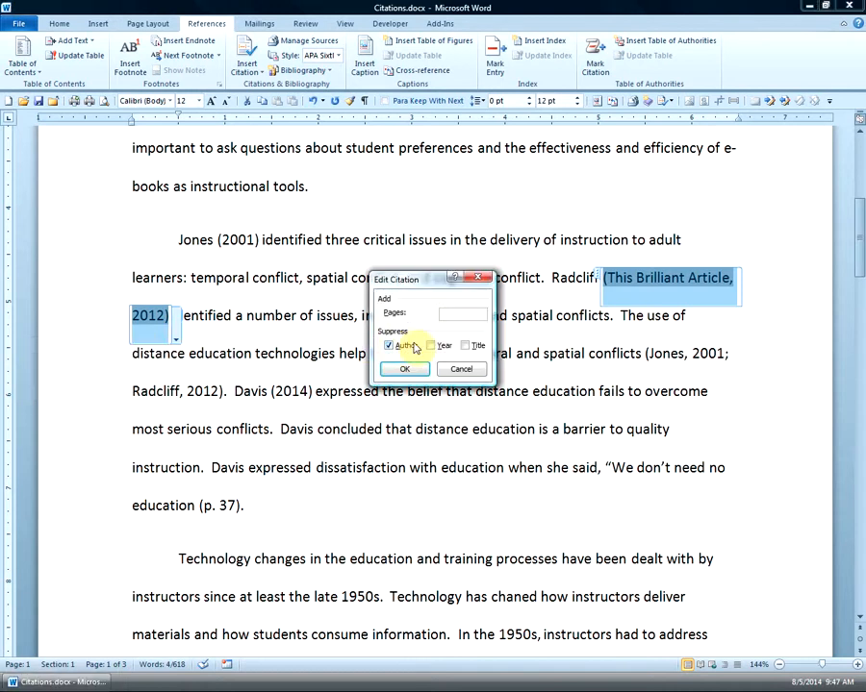
left_click(465, 347)
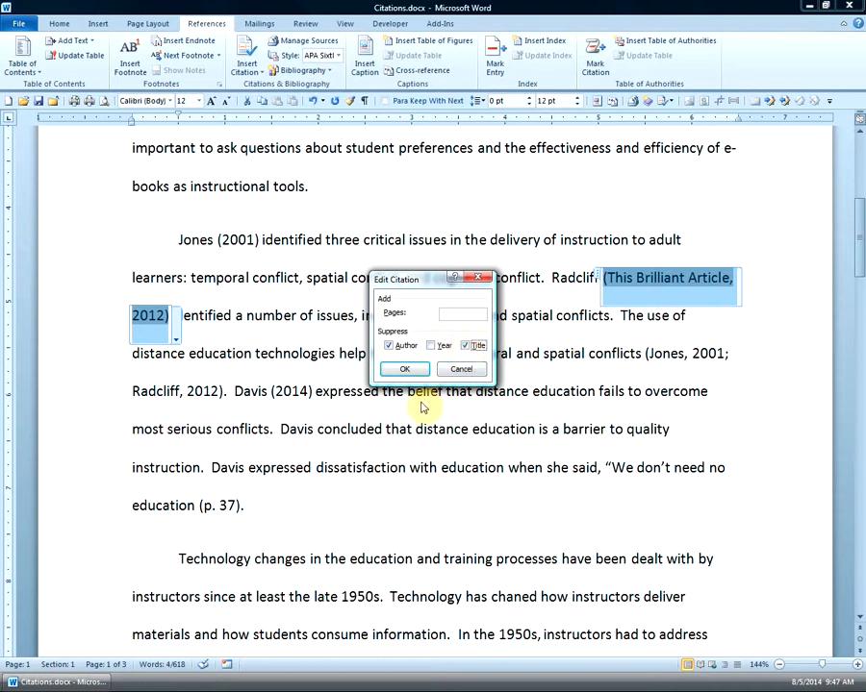
left_click(412, 372)
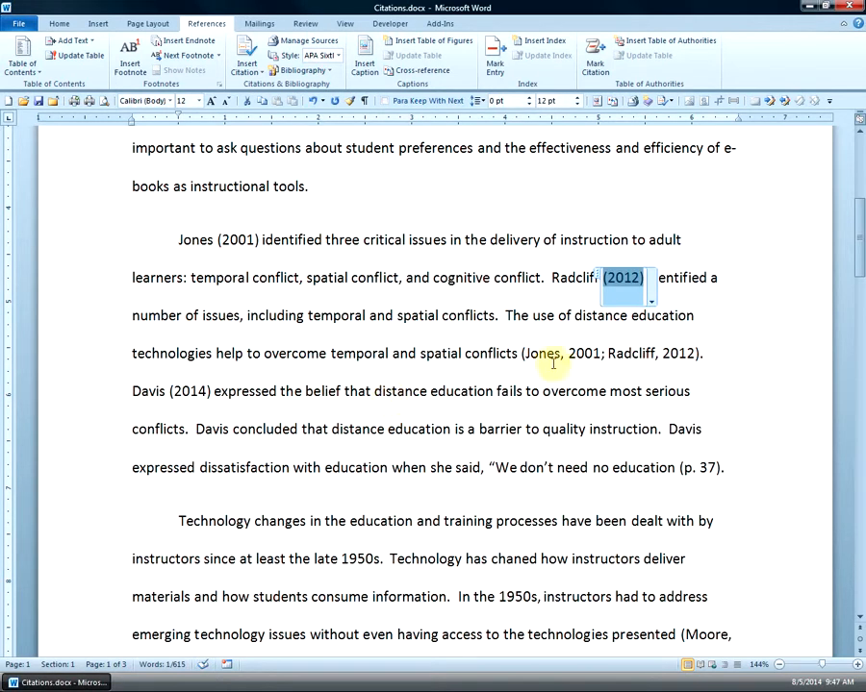
left_click(699, 278)
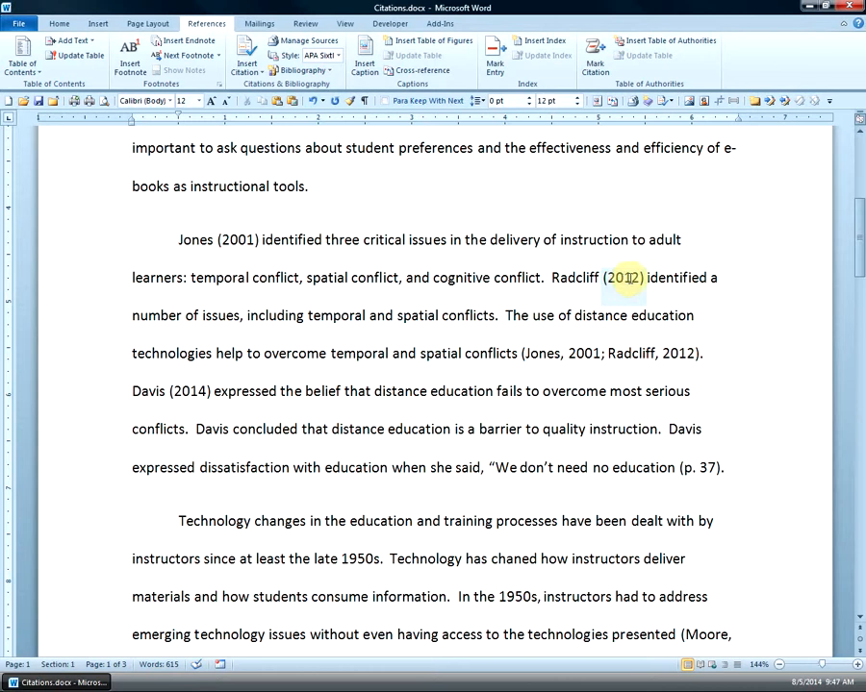
- Check the citation and bibliography preview of "This Brilliant Article" in the document's current source list
left_click(308, 41)
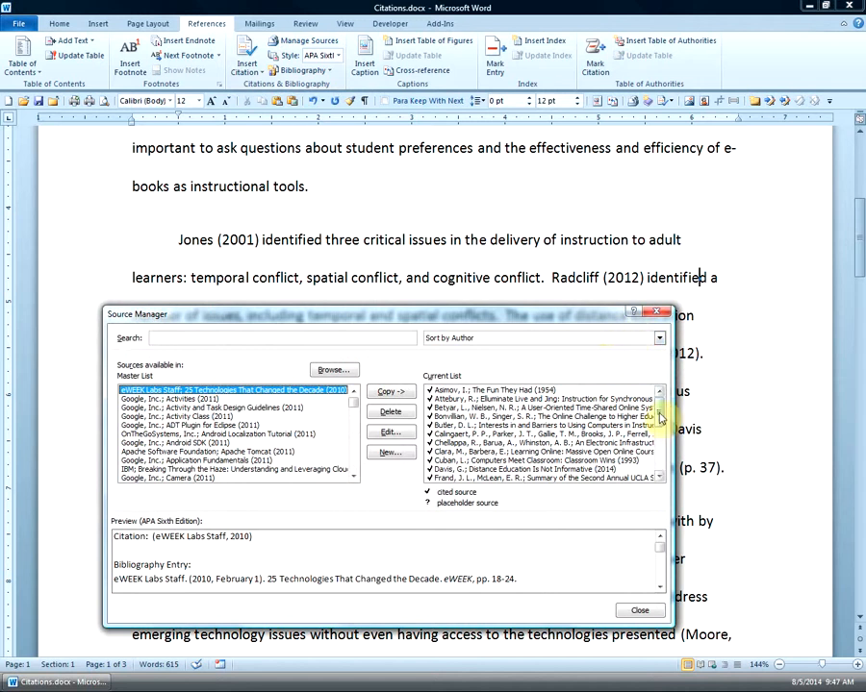
scroll(660, 414, "down", 1)
left_click_drag(666, 428, 659, 464)
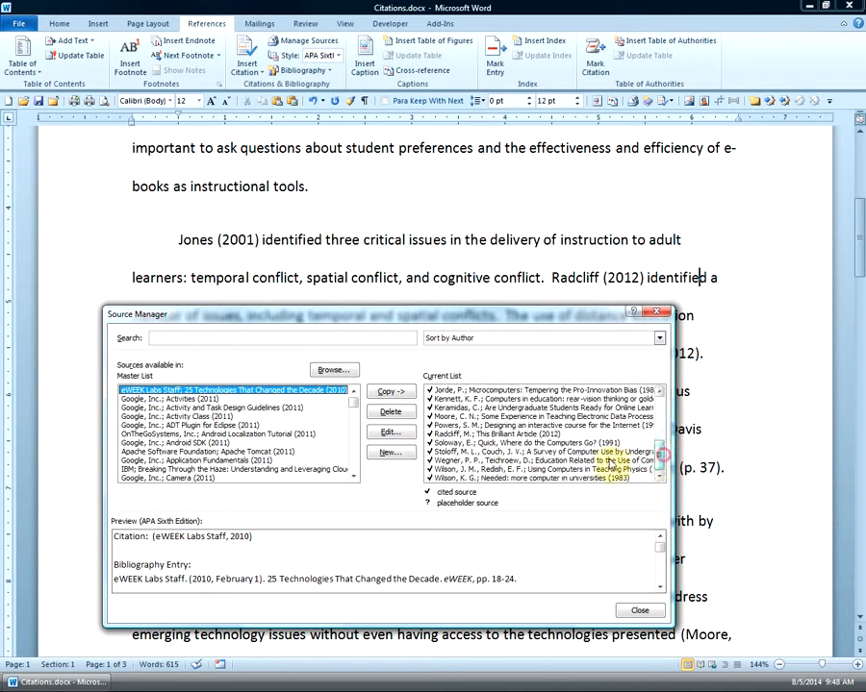
left_click(490, 434)
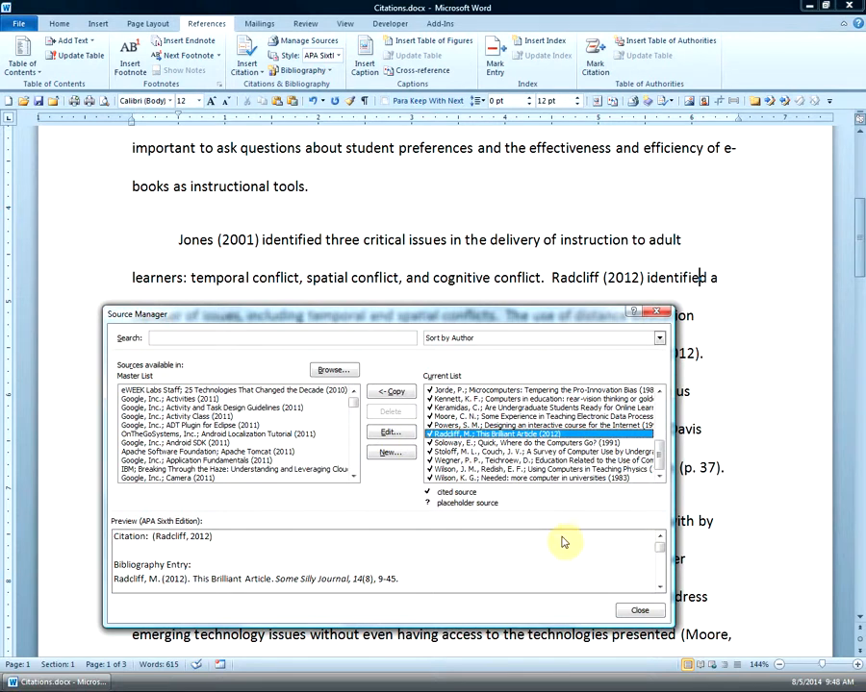
left_click(634, 612)
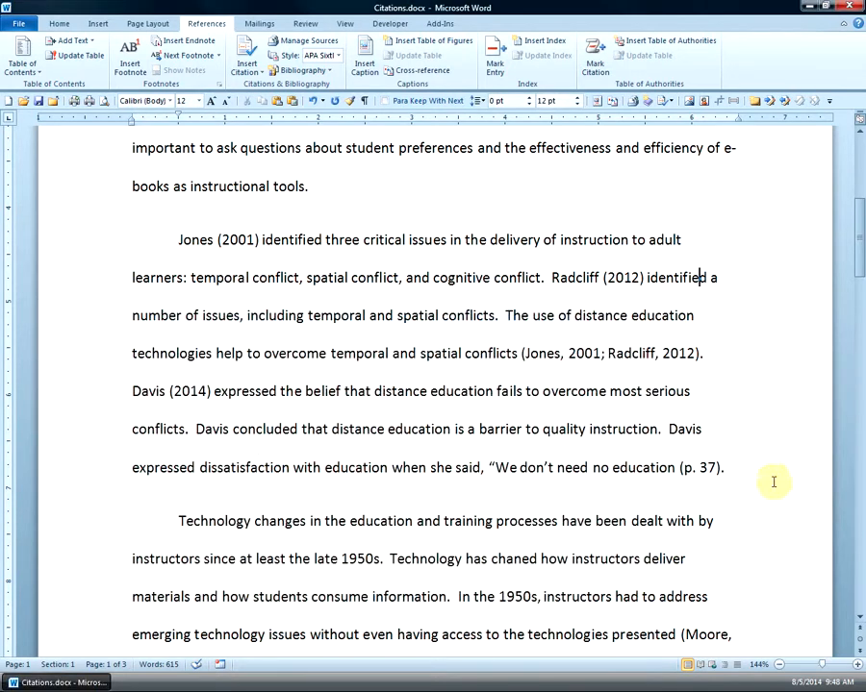